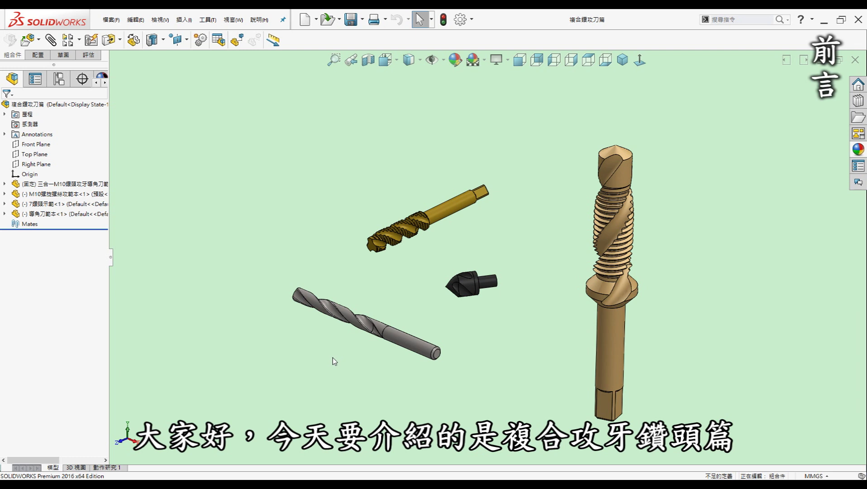
# - Open the twist drill component from the tool assembly as a standalone part
pyautogui.moveTo(334, 361); pyautogui.dragTo(341, 364, button='middle')
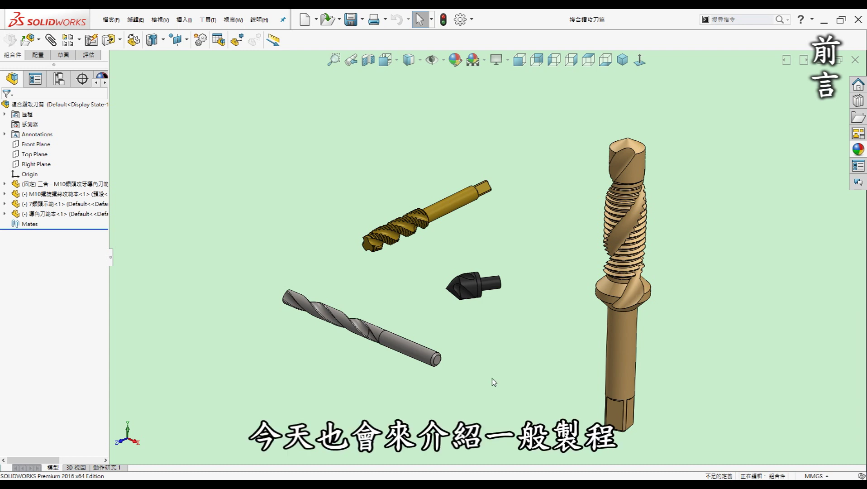
pyautogui.moveTo(494, 383); pyautogui.dragTo(493, 381, button='middle')
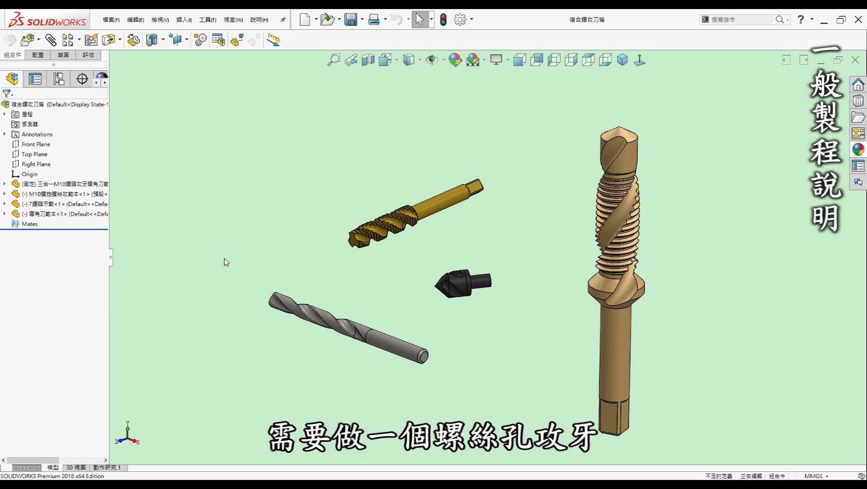
pyautogui.click(84, 203)
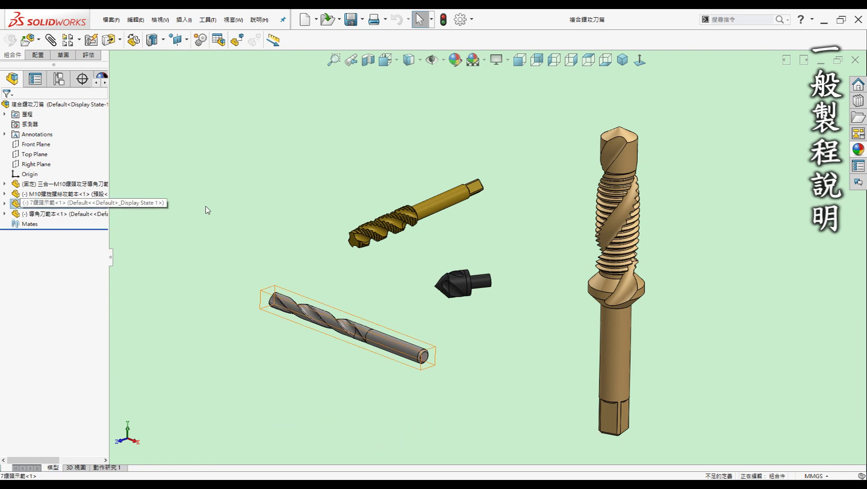
pyautogui.click(98, 204)
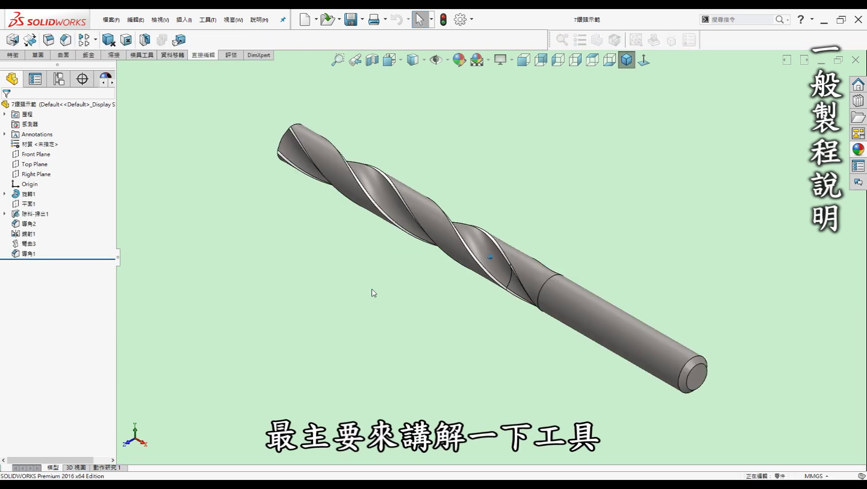
# - Rotate the twist drill upright, then tilt it to show its top end
pyautogui.press('Left')
pyautogui.press('Left')
pyautogui.press('Left')
pyautogui.press('Up')
pyautogui.press('Up')
pyautogui.press('Up')
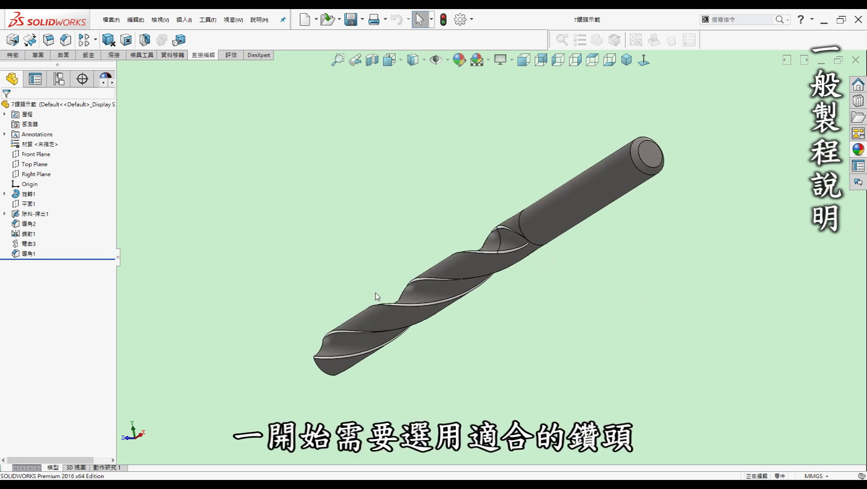
pyautogui.press('Up')
pyautogui.press('Up')
pyautogui.press('Up')
pyautogui.press('Left')
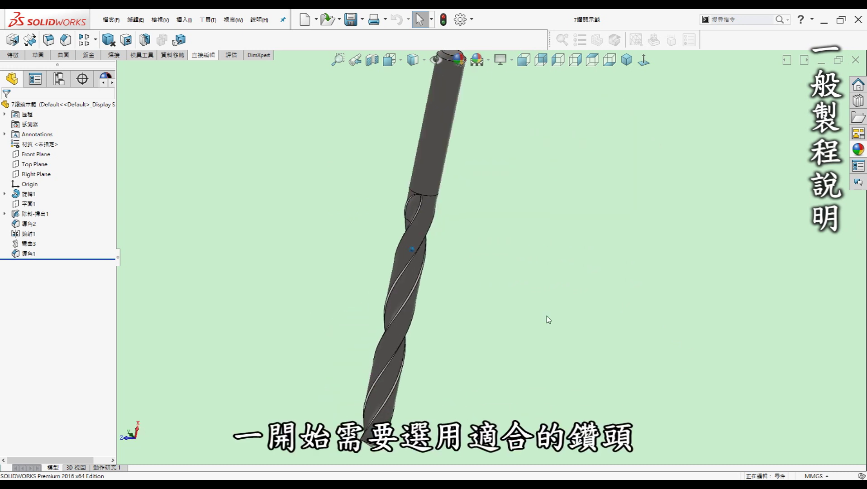
pyautogui.press('Left')
pyautogui.press('Left')
pyautogui.press('Up')
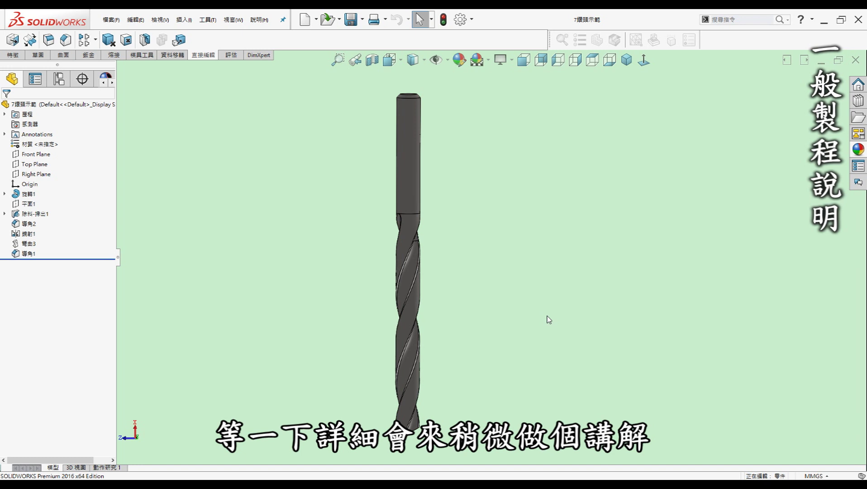
pyautogui.moveTo(532, 302); pyautogui.dragTo(514, 299, button='middle')
pyautogui.press('Up')
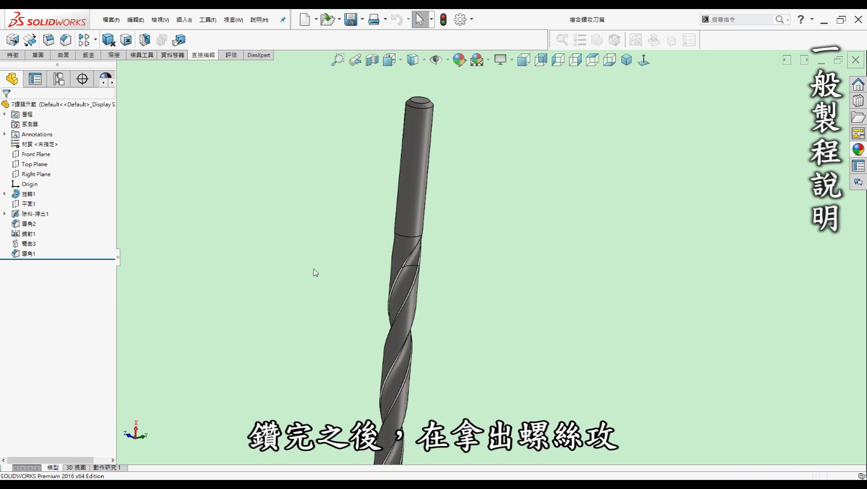
# - Zoom the assembly view in toward the thread tap and chamfer cutter
pyautogui.scroll(-1, 377, 180)
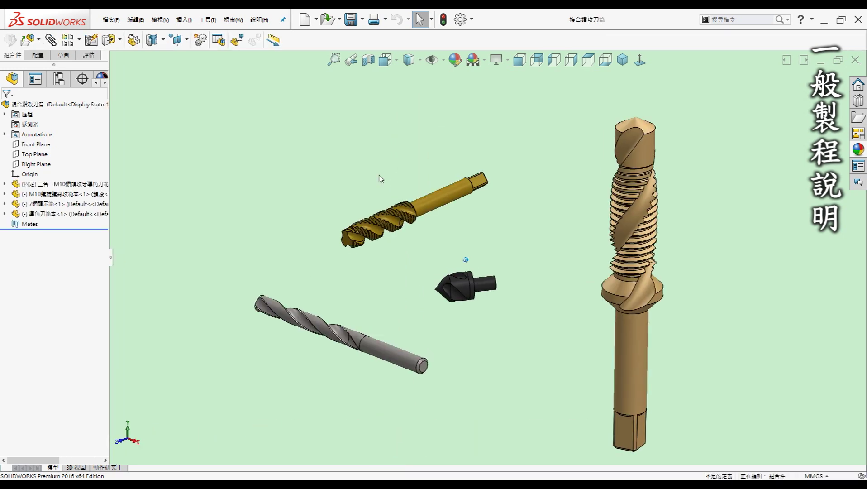
pyautogui.scroll(-4, 380, 179)
pyautogui.scroll(-3, 380, 178)
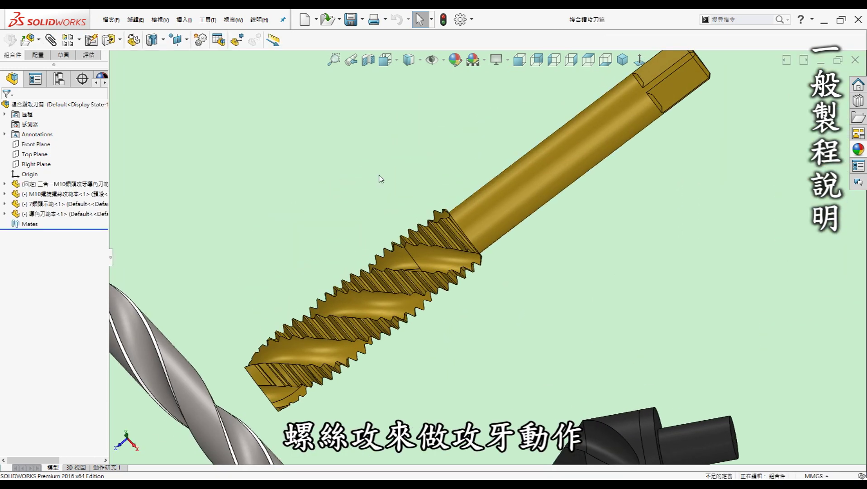
pyautogui.scroll(-2, 386, 183)
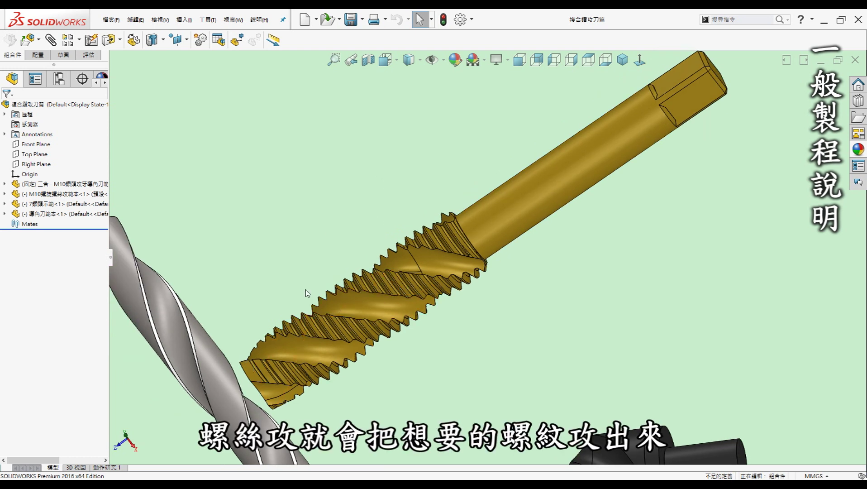
pyautogui.scroll(-1, 518, 273)
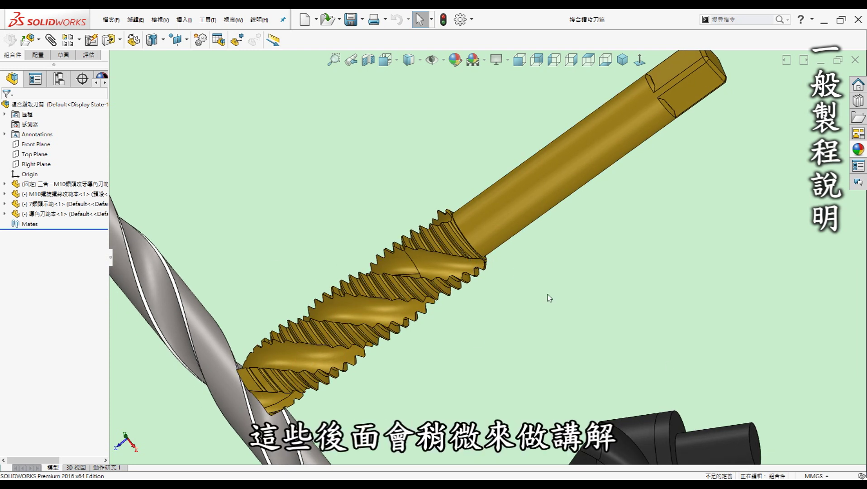
# - Refine the zoom and orbit the tap, drill and chamfer cutter to a new angle
pyautogui.scroll(3, 503, 290)
pyautogui.scroll(-1, 509, 295)
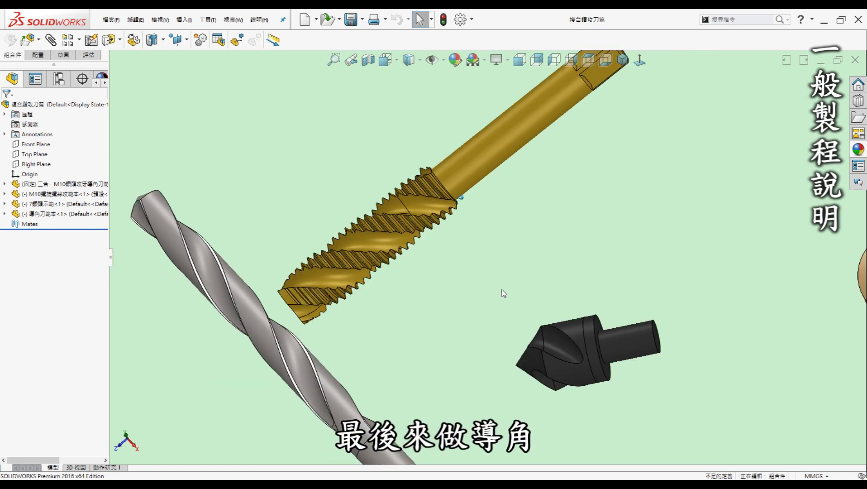
pyautogui.scroll(-1, 518, 301)
pyautogui.scroll(-1, 517, 301)
pyautogui.scroll(-1, 516, 301)
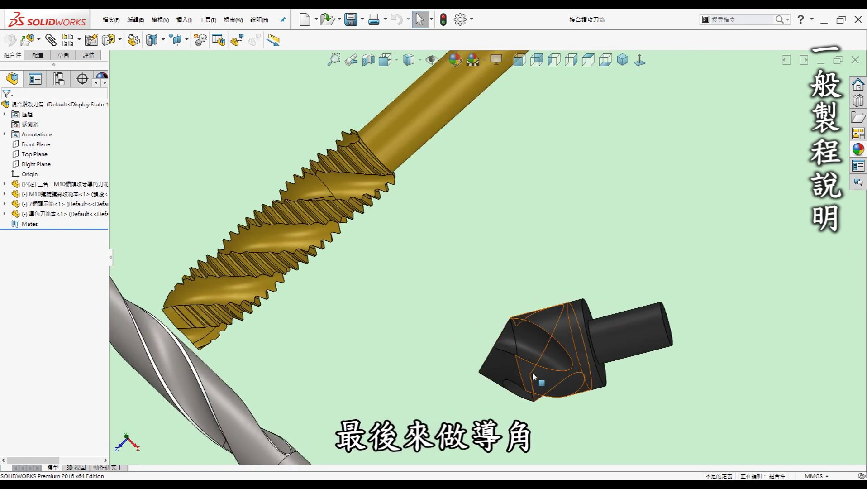
pyautogui.scroll(-1, 533, 373)
pyautogui.scroll(2, 363, 300)
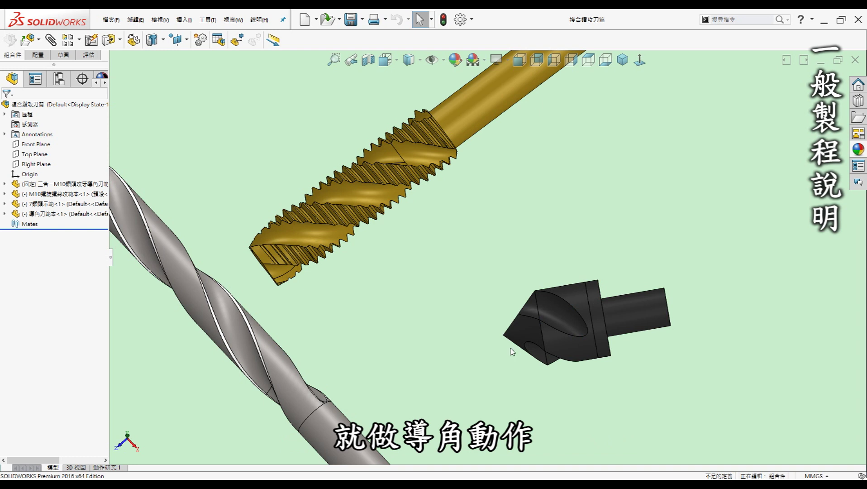
pyautogui.moveTo(484, 321); pyautogui.dragTo(338, 341, button='middle')
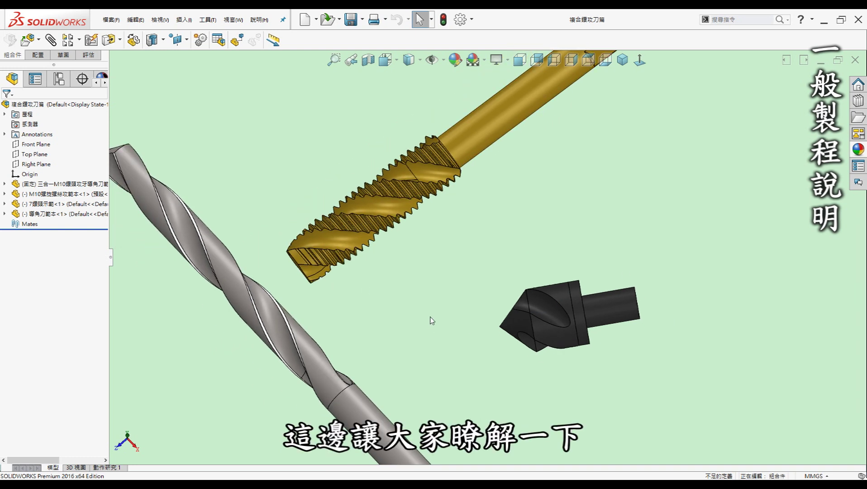
pyautogui.press('Left')
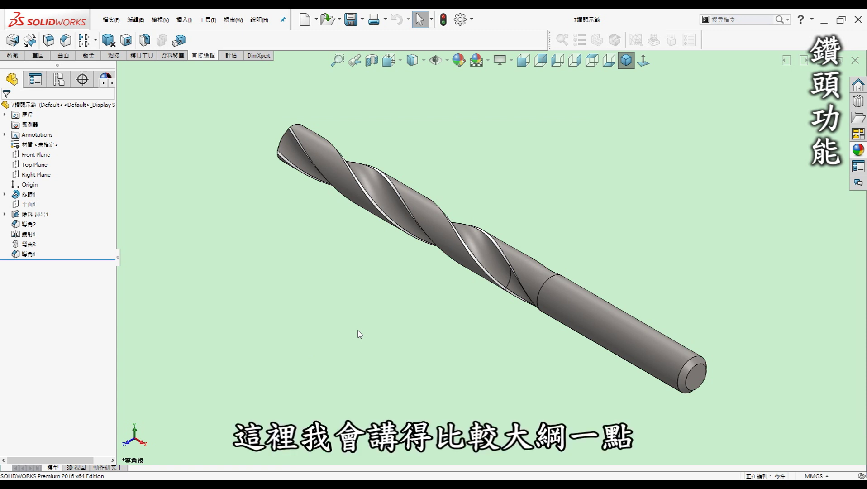
pyautogui.press('Up')
pyautogui.press('Up')
pyautogui.press('Up')
pyautogui.press('Up')
pyautogui.press('Up')
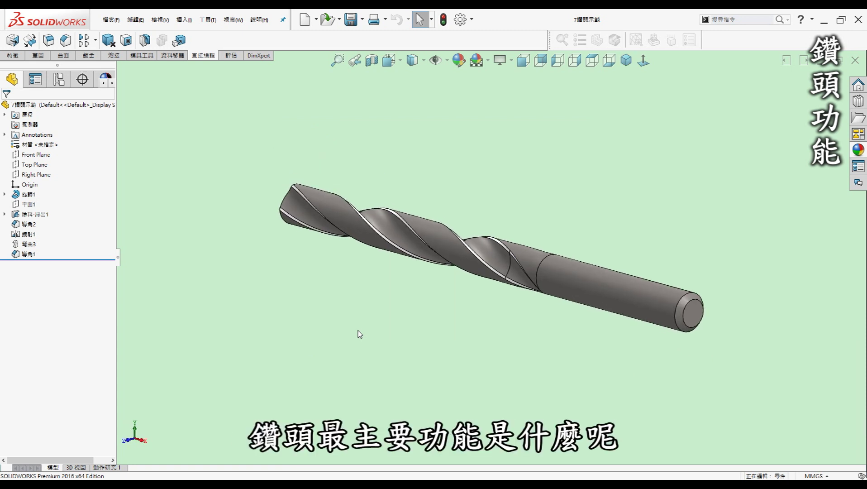
pyautogui.press('Up')
pyautogui.press('Up')
pyautogui.press('Up')
pyautogui.press('Up')
pyautogui.press('Up')
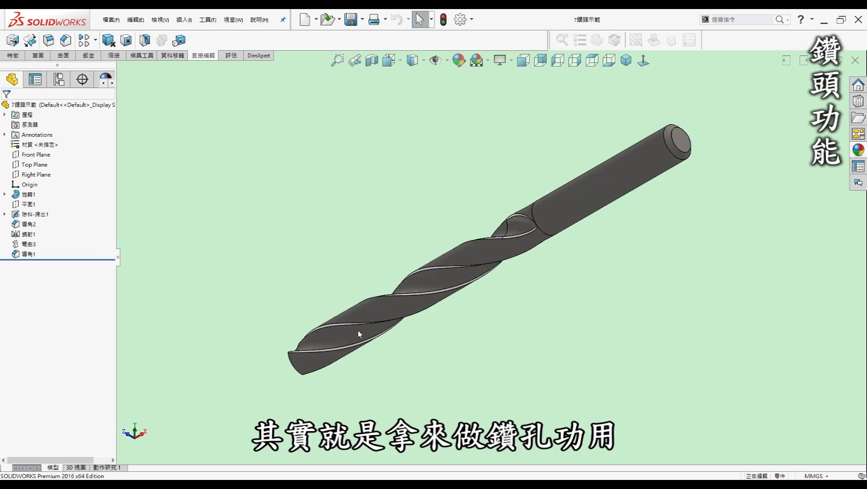
pyautogui.press('Up')
pyautogui.press('Up')
pyautogui.press('Up')
pyautogui.press('Up')
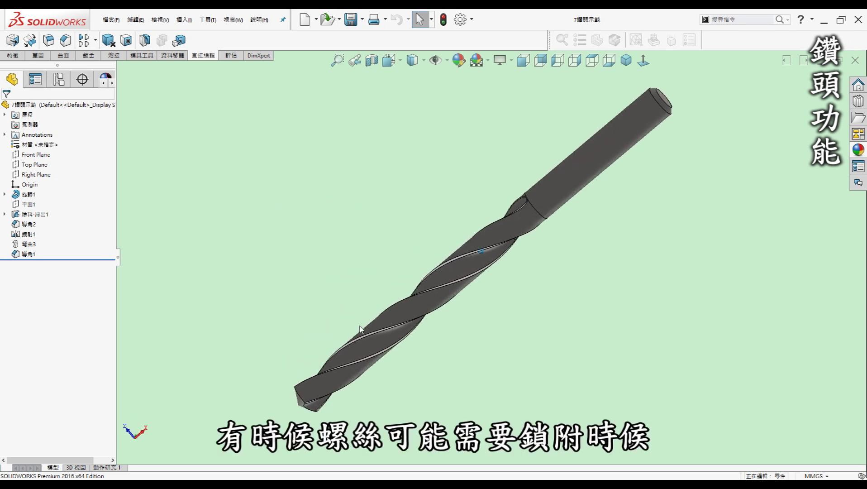
pyautogui.press('Up')
pyautogui.press('Up')
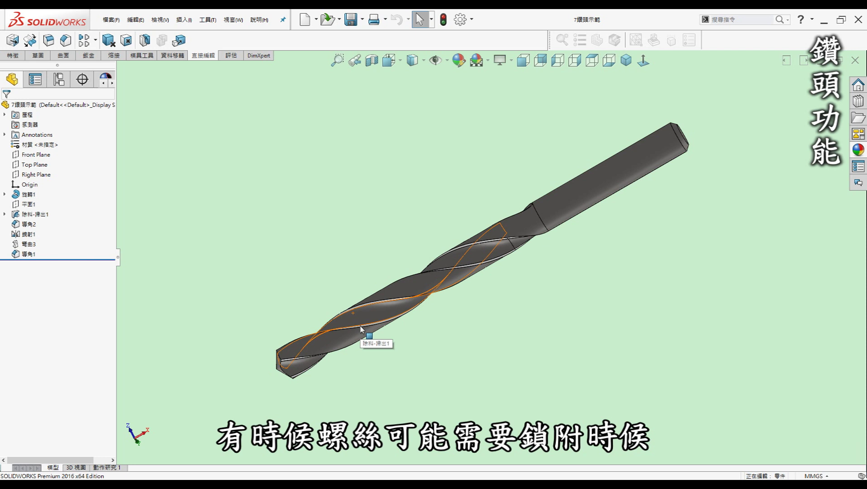
pyautogui.hotkey('ctrl', 'Right')
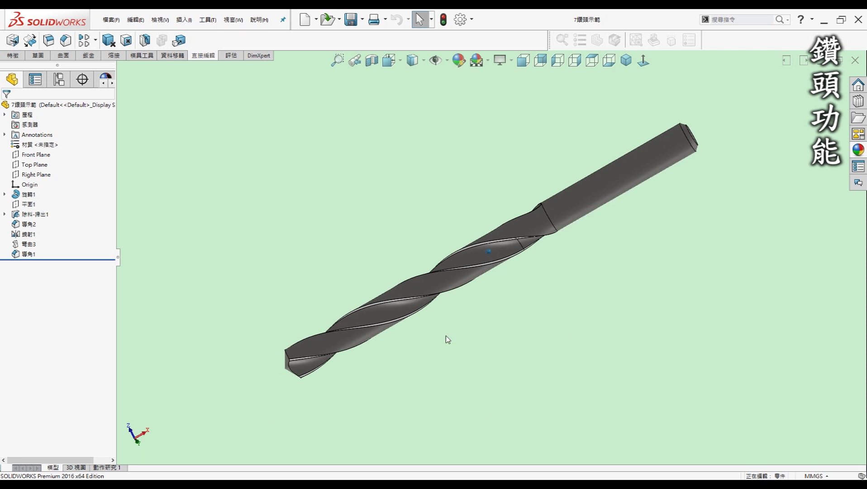
pyautogui.scroll(-1, 446, 337)
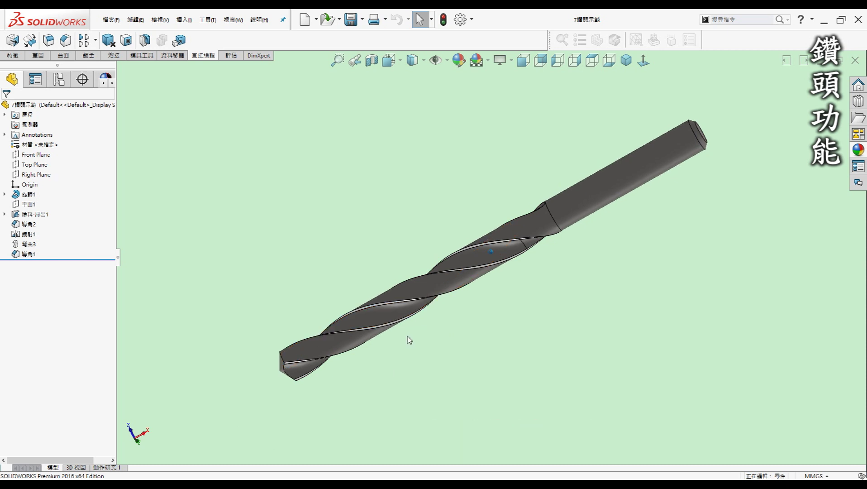
pyautogui.press('Left')
pyautogui.press('Left')
pyautogui.press('Left')
pyautogui.press('Right')
pyautogui.press('Right')
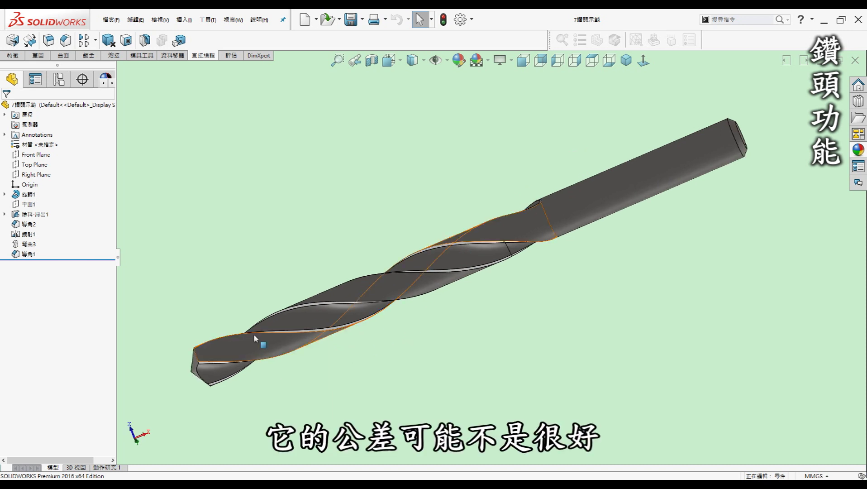
pyautogui.hotkey('ctrl', 'Right')
pyautogui.hotkey('ctrl', 'Right')
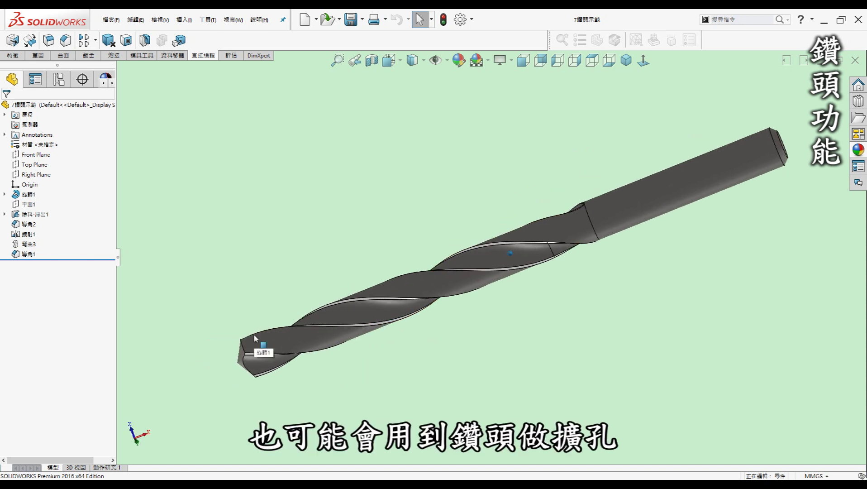
pyautogui.hotkey('ctrl', 'Right')
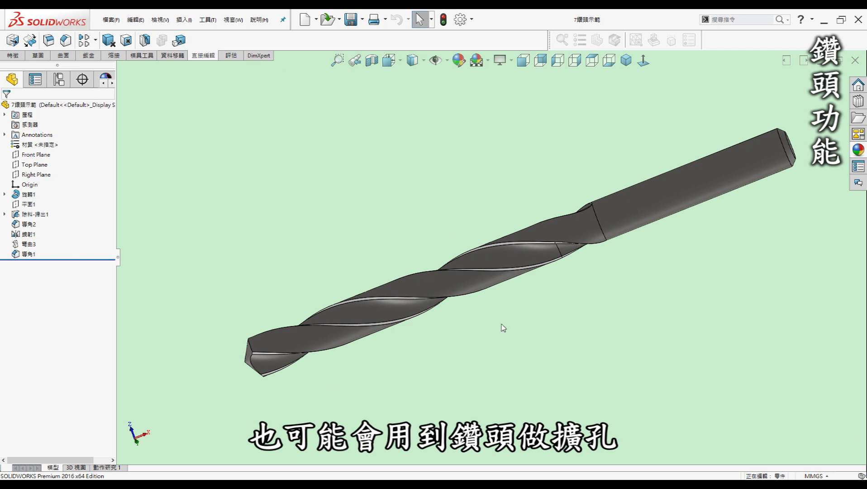
pyautogui.press('Up')
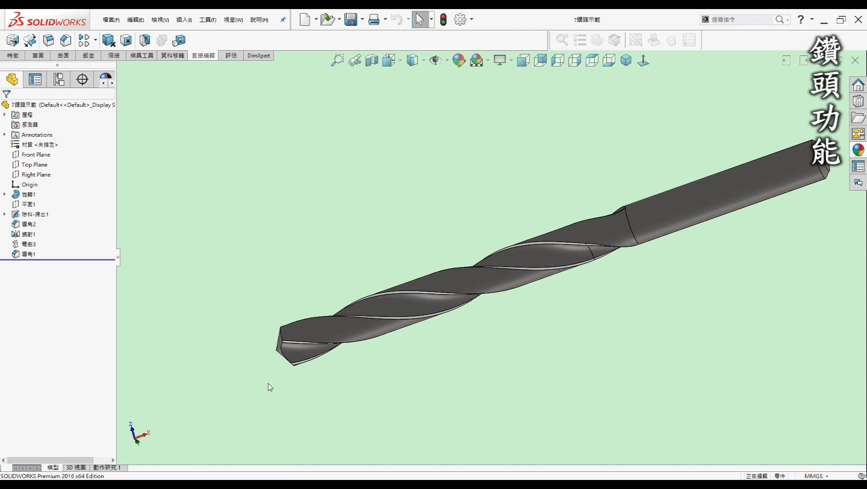
pyautogui.moveTo(270, 387)
pyautogui.mouseDown(button='middle')
pyautogui.moveTo(455, 313)
pyautogui.moveTo(467, 350)
pyautogui.mouseUp(button='middle')
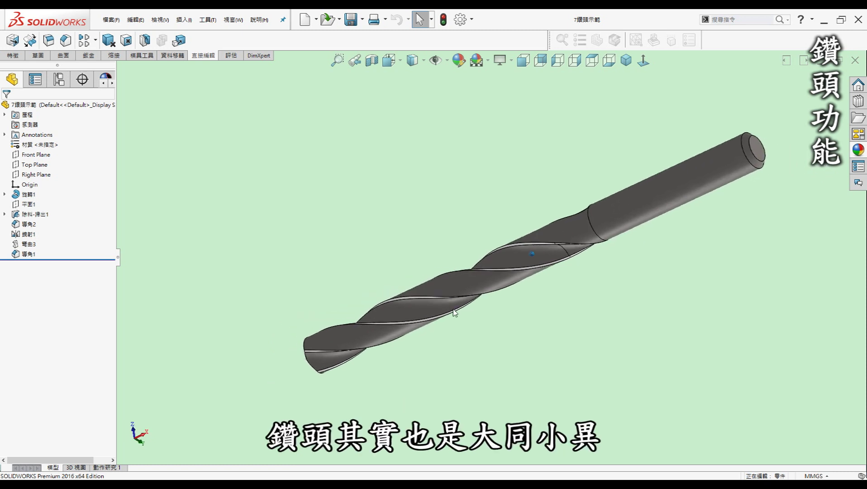
pyautogui.moveTo(466, 350); pyautogui.dragTo(466, 350, button='middle')
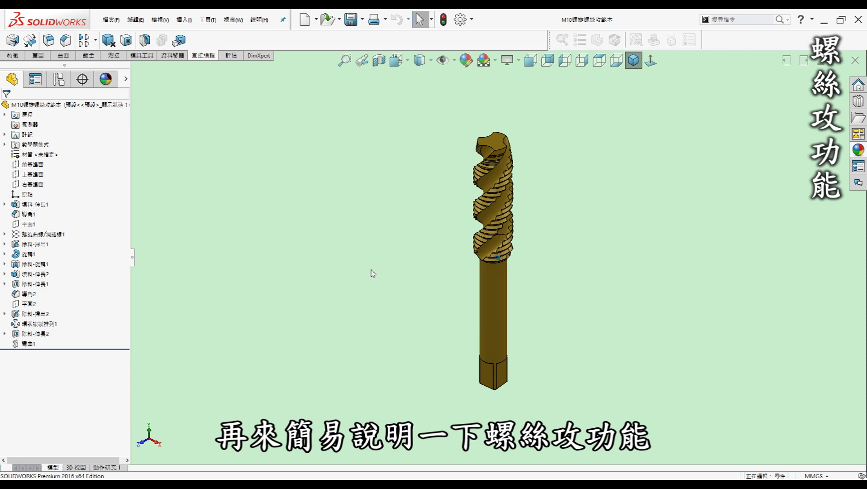
# - Orbit the M10 spiral tap to a steep diagonal view showing its flutes
pyautogui.moveTo(371, 273); pyautogui.dragTo(374, 273, button='middle')
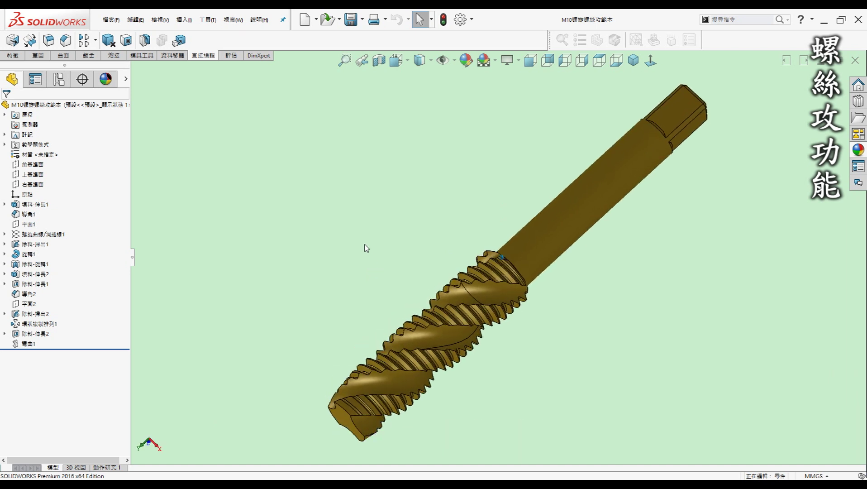
pyautogui.moveTo(366, 248); pyautogui.dragTo(366, 248, button='middle')
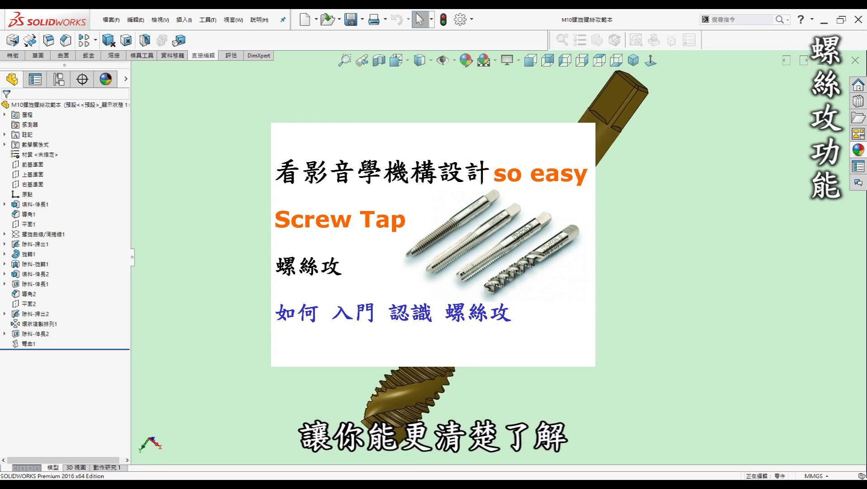
pyautogui.moveTo(366, 243); pyautogui.dragTo(383, 247, button='middle')
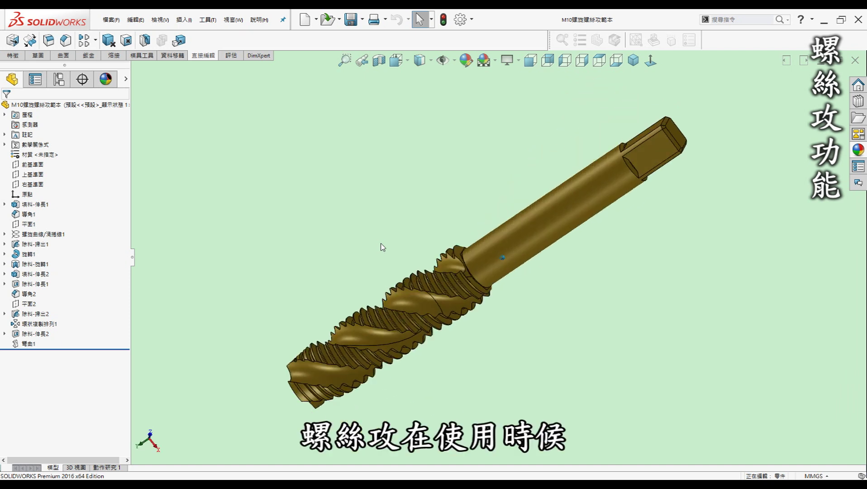
pyautogui.moveTo(383, 247); pyautogui.dragTo(383, 247, button='middle')
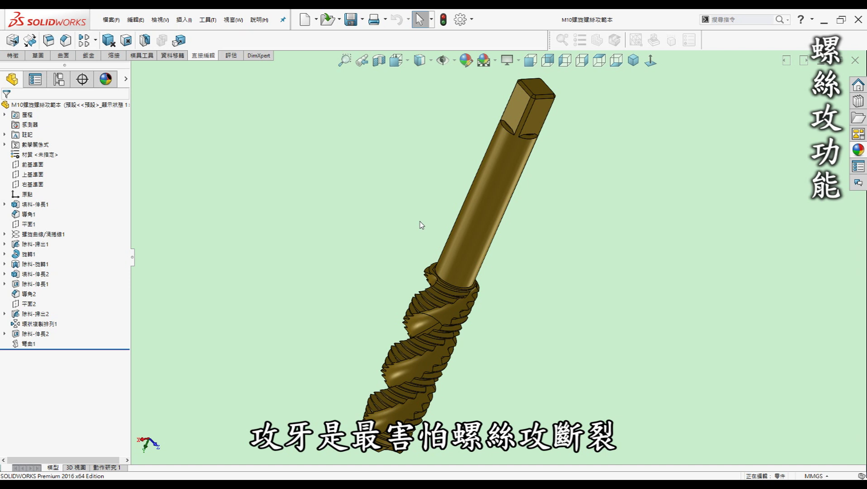
pyautogui.press('Right')
pyautogui.press('Right')
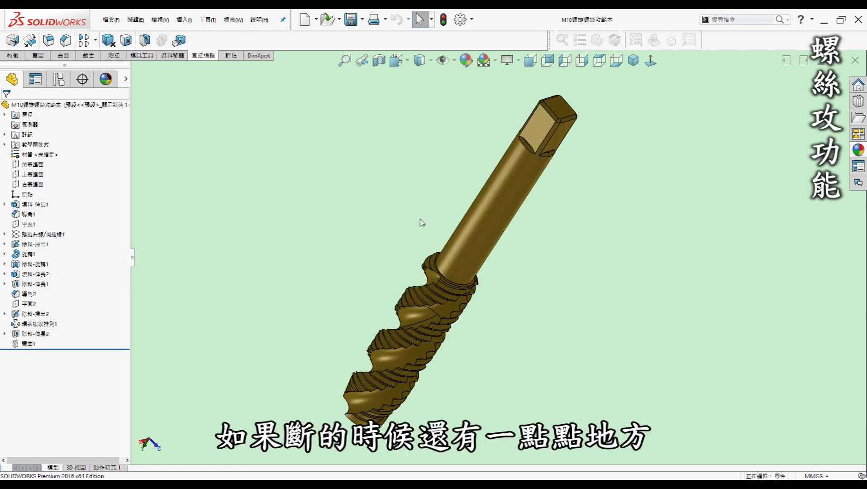
pyautogui.press('Right')
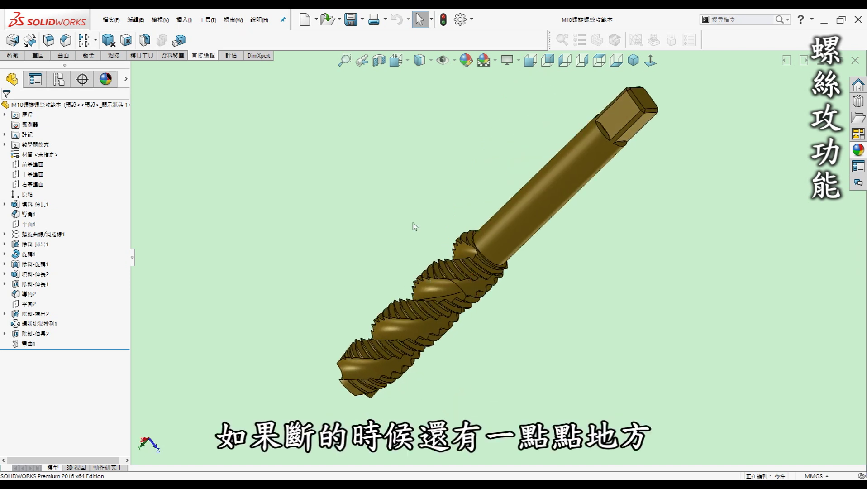
pyautogui.press('Right')
pyautogui.press('Right')
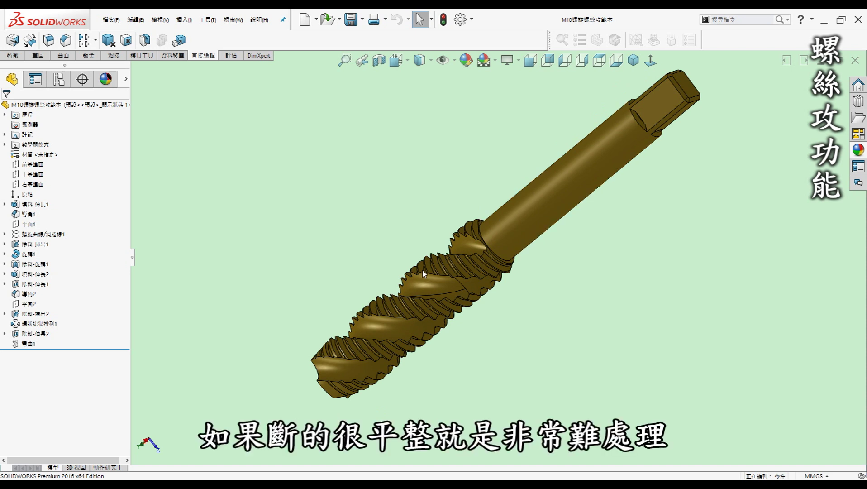
pyautogui.press('Right')
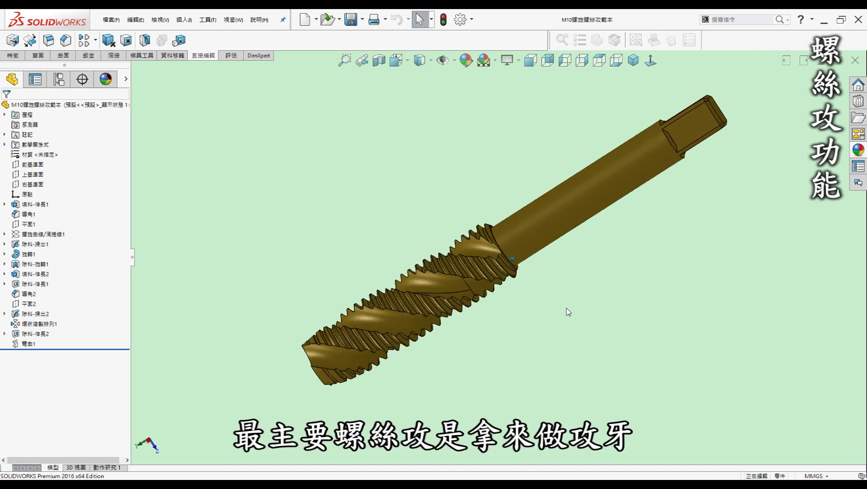
pyautogui.scroll(-5, 569, 312)
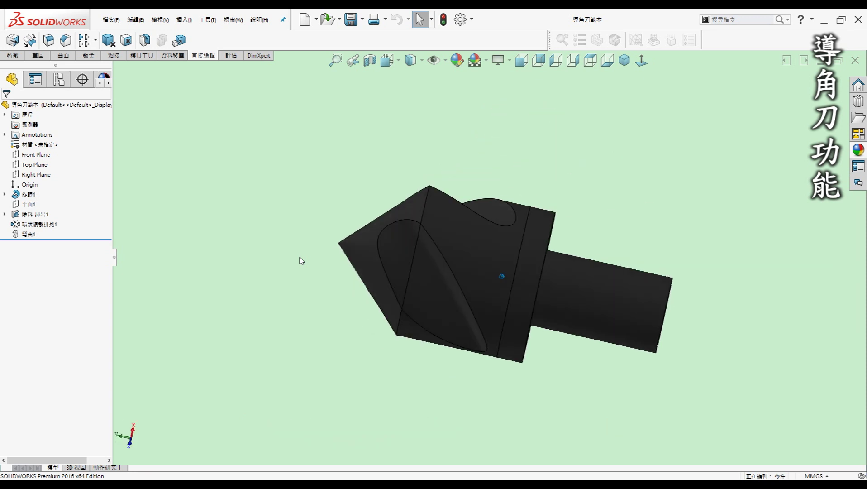
# - Turn the chamfer cutter until its shank points straight up, showing its flute from several sides
pyautogui.press('Left')
pyautogui.press('Left')
pyautogui.press('Left')
pyautogui.press('Left')
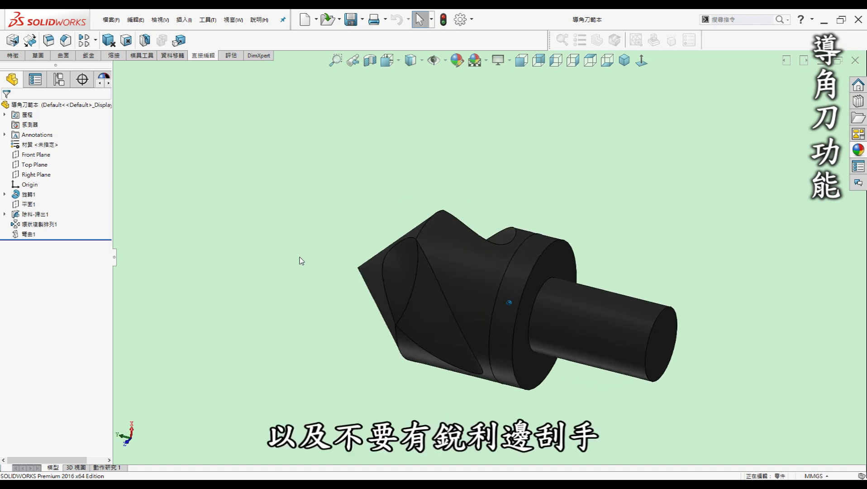
pyautogui.press('Down')
pyautogui.press('Down')
pyautogui.press('Down')
pyautogui.press('Down')
pyautogui.press('Down')
pyautogui.press('Down')
pyautogui.press('Down')
pyautogui.press('Down')
pyautogui.press('Down')
pyautogui.press('Down')
pyautogui.press('Down')
pyautogui.press('Down')
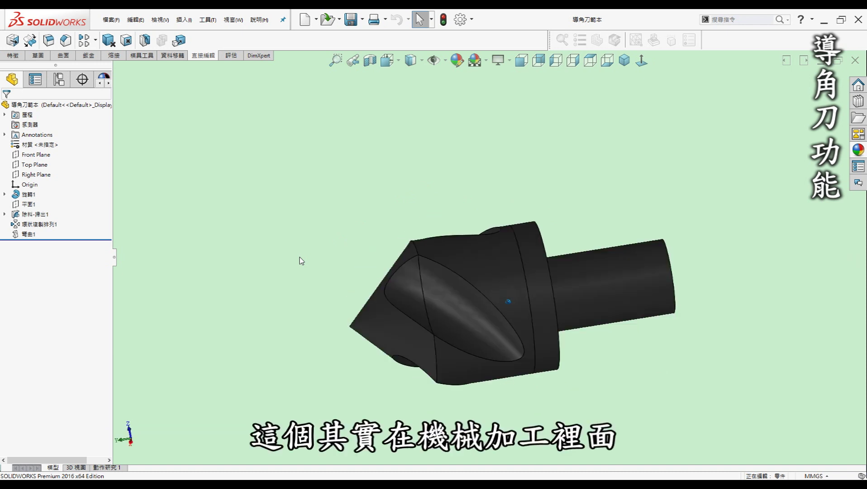
pyautogui.press('Left')
pyautogui.press('Left')
pyautogui.press('Left')
pyautogui.press('Left')
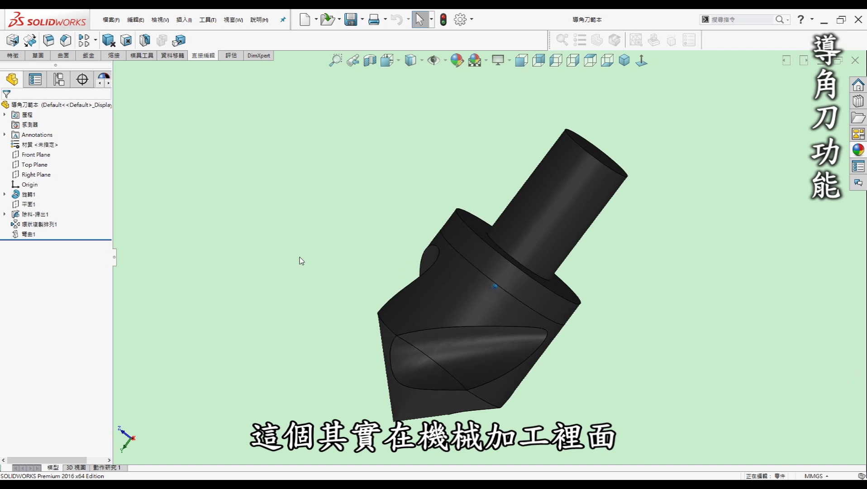
pyautogui.press('Left')
pyautogui.press('Left')
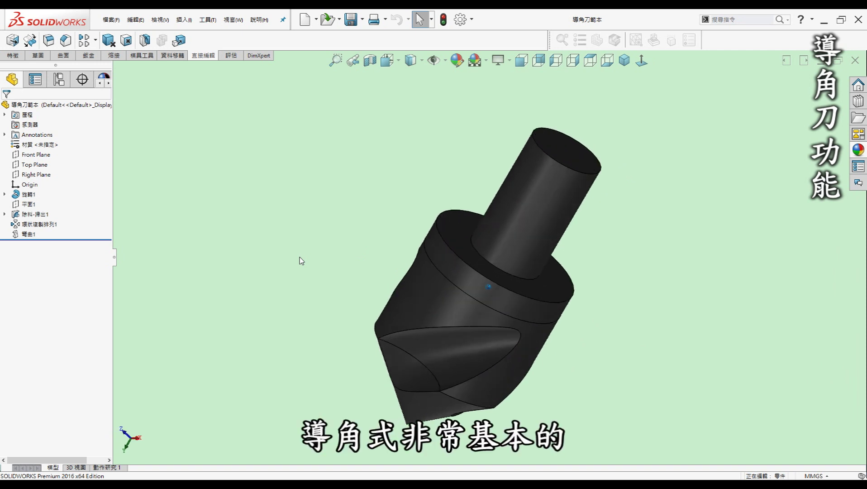
pyautogui.press('Left')
pyautogui.press('Left')
pyautogui.press('Left')
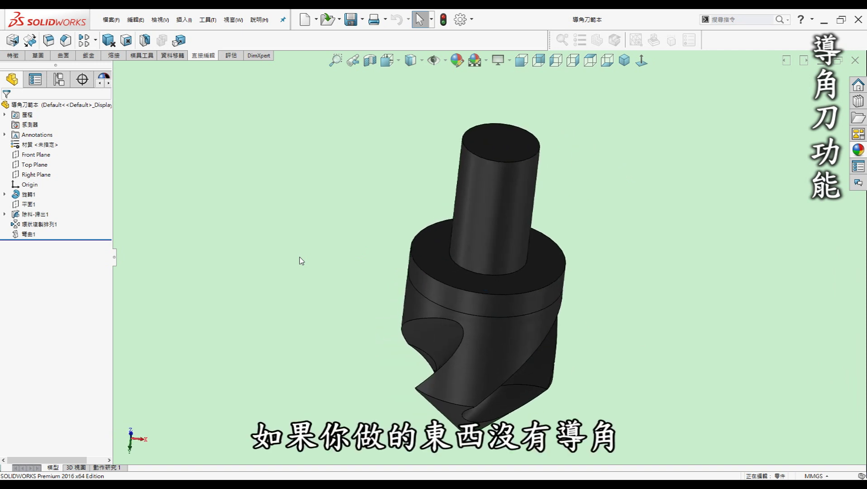
pyautogui.press('Left')
pyautogui.press('Left')
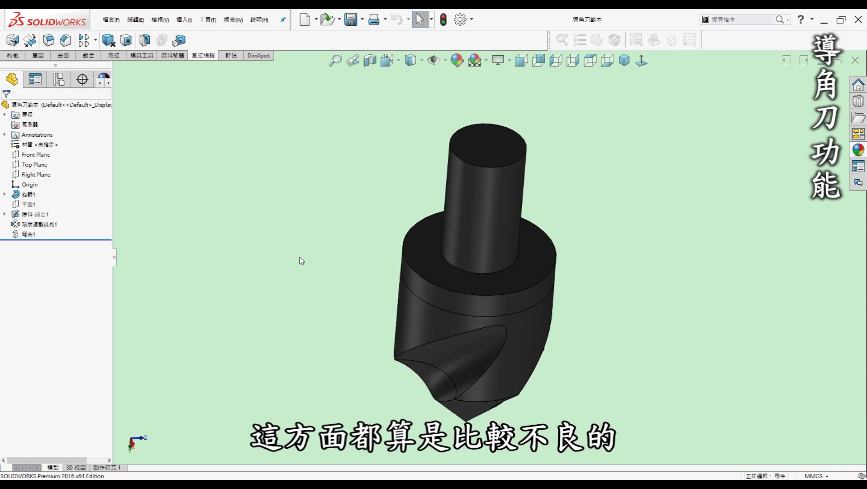
pyautogui.press('Left')
pyautogui.press('Left')
pyautogui.press('Left')
pyautogui.press('Left')
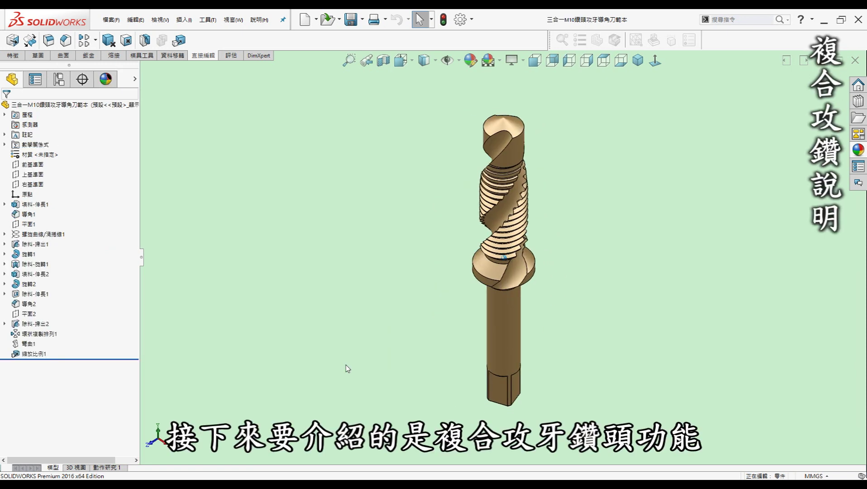
# - Tilt the compound M10 tap drill to a near-horizontal view and zoom in
pyautogui.moveTo(346, 364); pyautogui.dragTo(352, 313, button='middle')
pyautogui.scroll(-5, 352, 313)
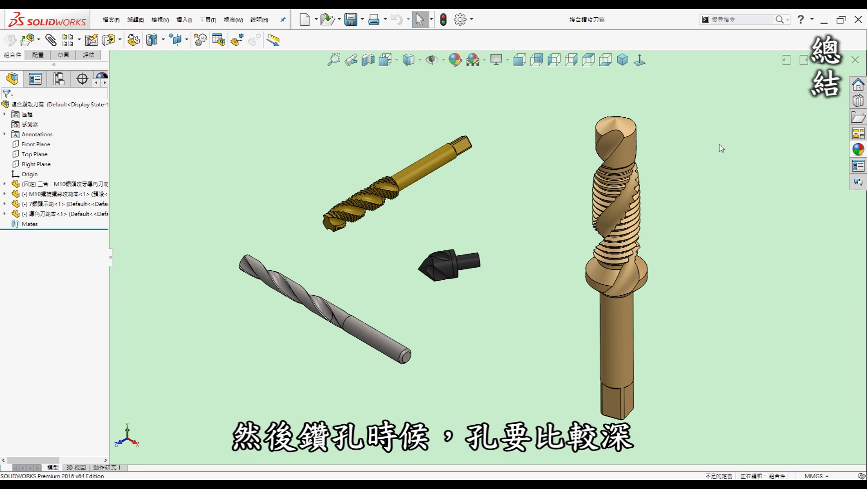
pyautogui.moveTo(701, 167); pyautogui.dragTo(488, 273, button='middle')
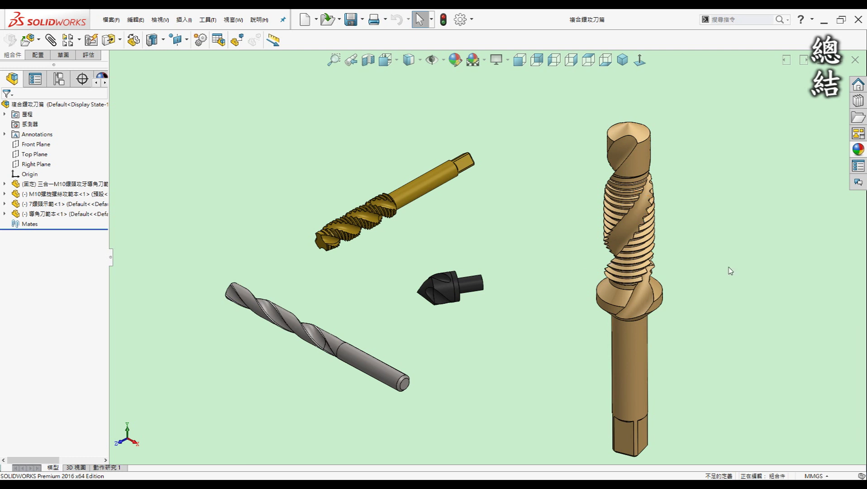
pyautogui.press('Up')
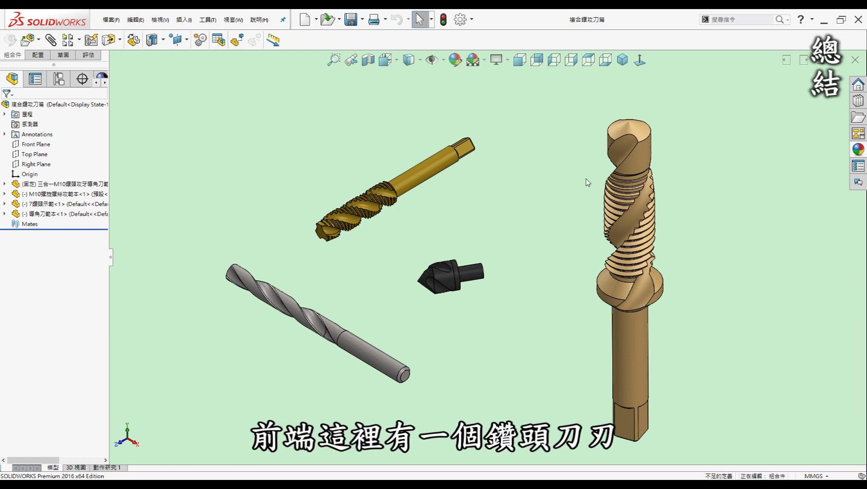
pyautogui.moveTo(690, 135); pyautogui.dragTo(694, 176, button='middle')
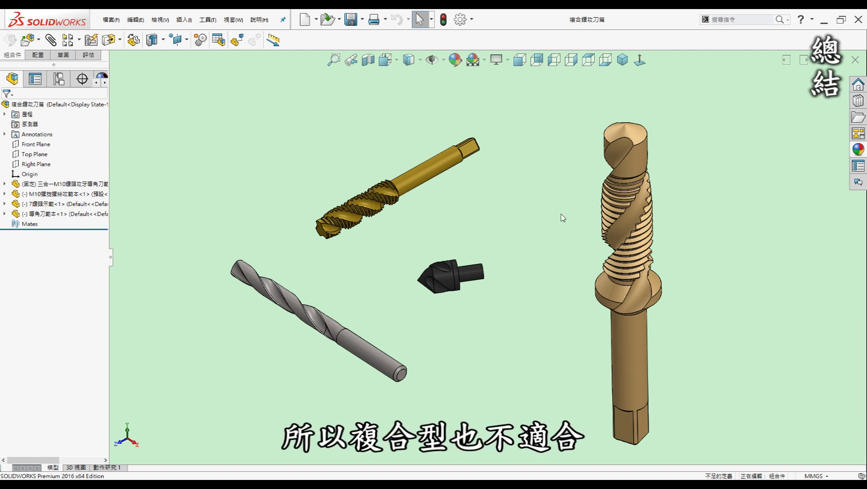
pyautogui.moveTo(562, 217); pyautogui.dragTo(540, 234, button='middle')
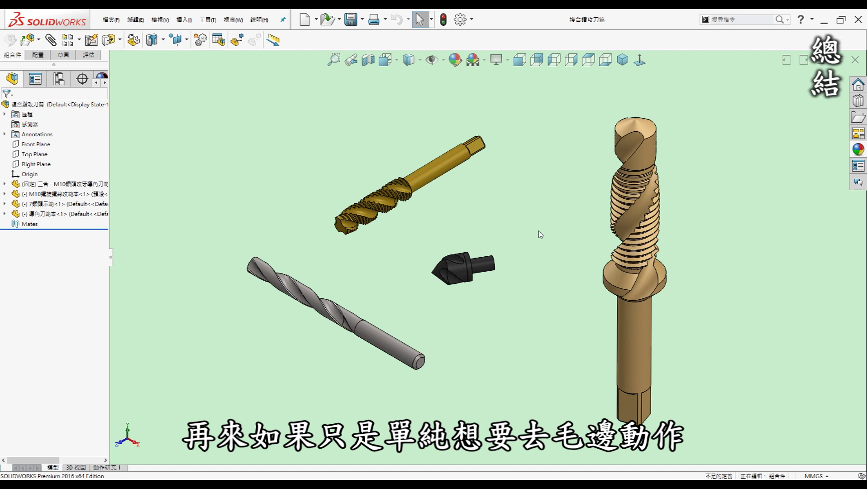
pyautogui.moveTo(539, 234); pyautogui.dragTo(540, 235, button='middle')
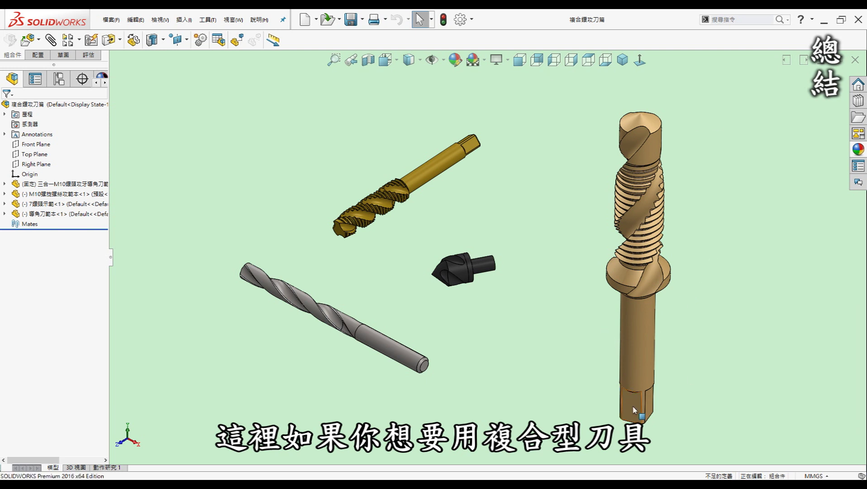
pyautogui.moveTo(566, 204); pyautogui.dragTo(633, 335, button='middle')
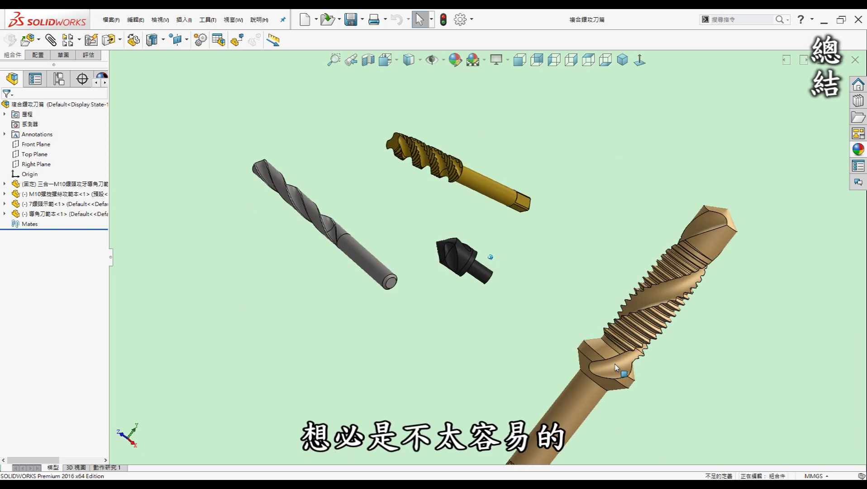
pyautogui.moveTo(632, 335); pyautogui.dragTo(627, 336, button='middle')
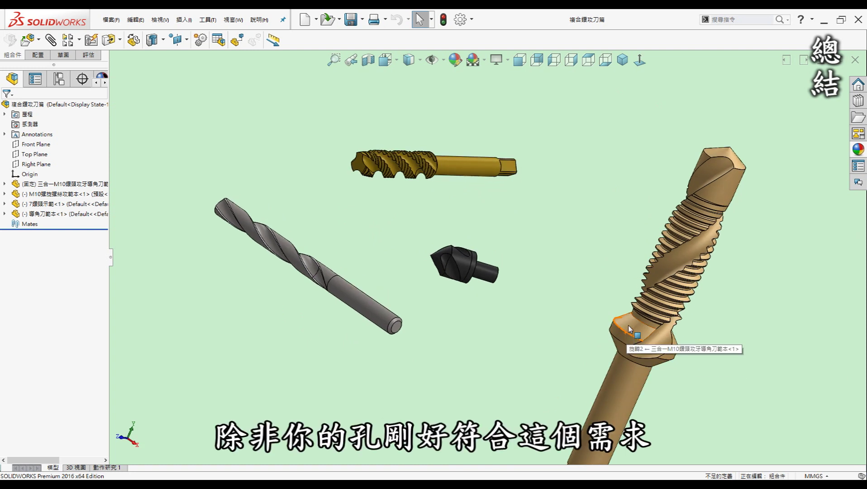
pyautogui.moveTo(631, 317); pyautogui.dragTo(635, 267, button='middle')
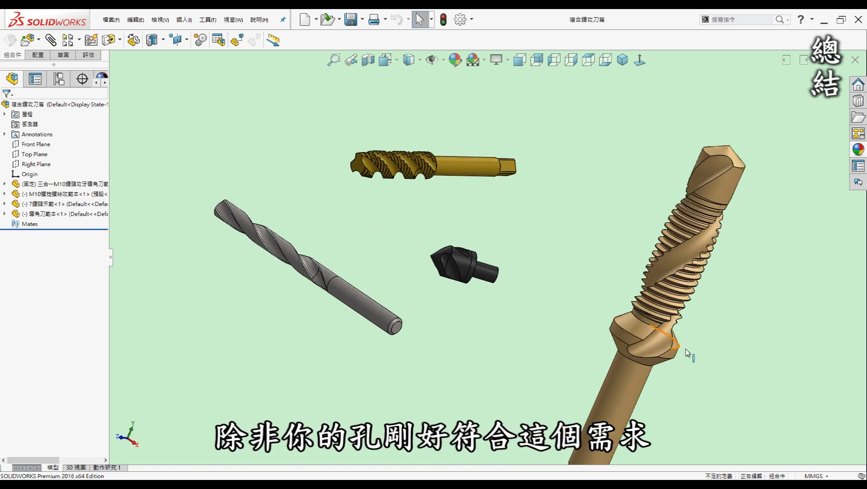
pyautogui.moveTo(676, 343); pyautogui.dragTo(671, 339, button='middle')
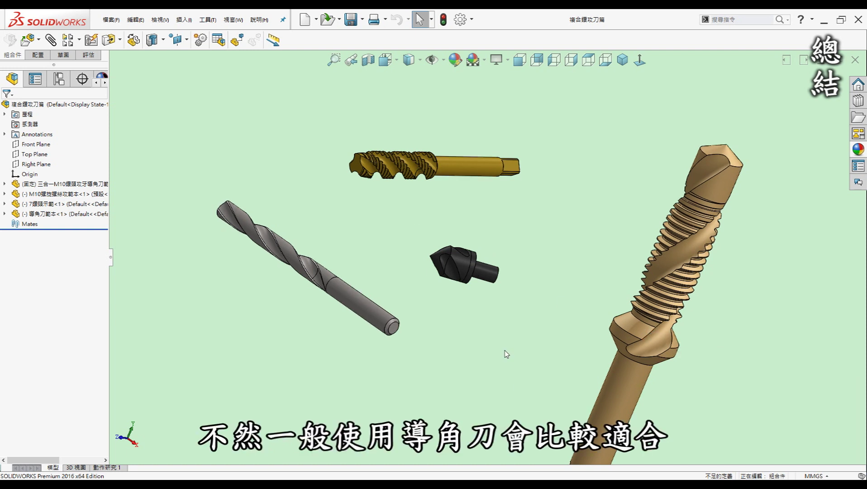
pyautogui.moveTo(506, 353); pyautogui.dragTo(521, 317, button='middle')
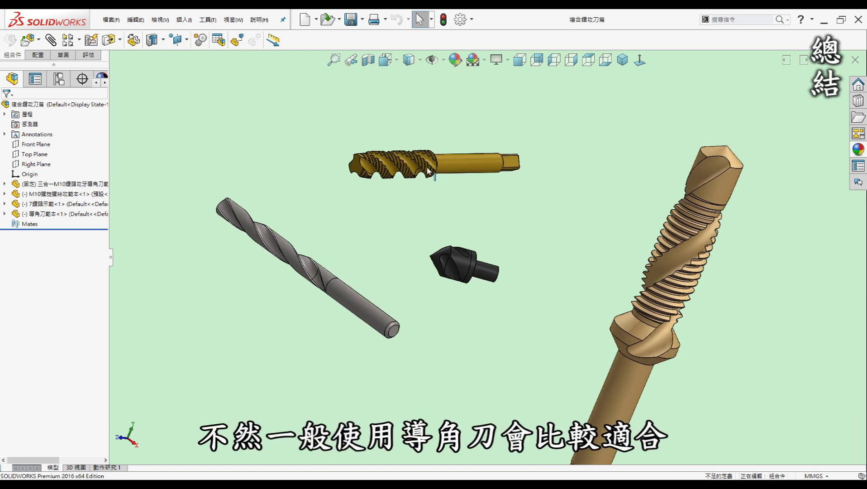
pyautogui.moveTo(507, 263)
pyautogui.mouseDown(button='middle')
pyautogui.moveTo(500, 301)
pyautogui.moveTo(488, 265)
pyautogui.moveTo(555, 223)
pyautogui.mouseUp(button='middle')
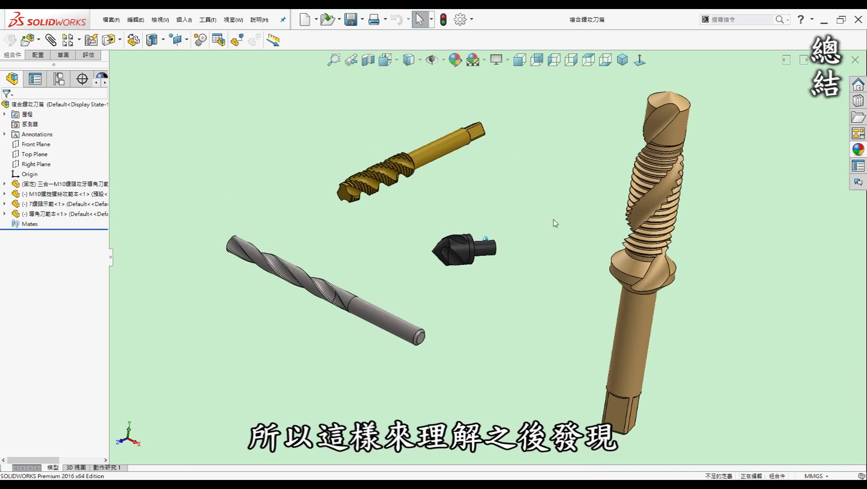